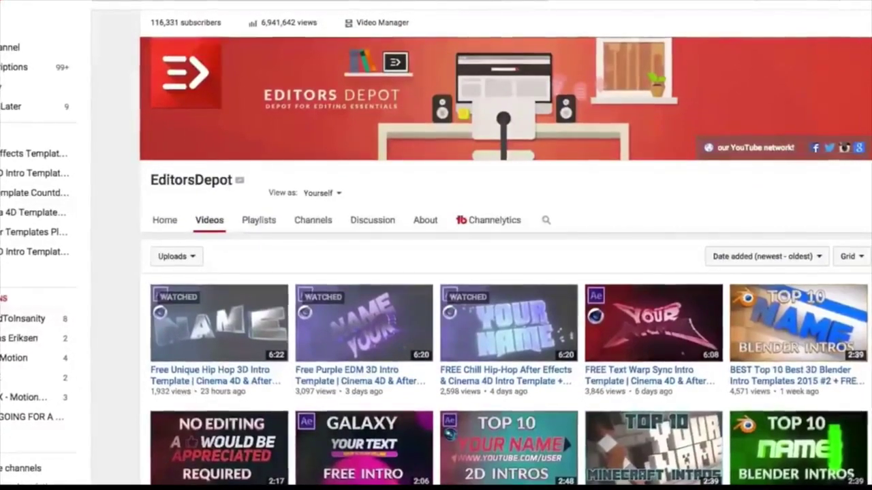
# Step: Scroll down the EditorsDepot Videos grid to the last intro template upload
pyautogui.scroll(-1, 858, 121)
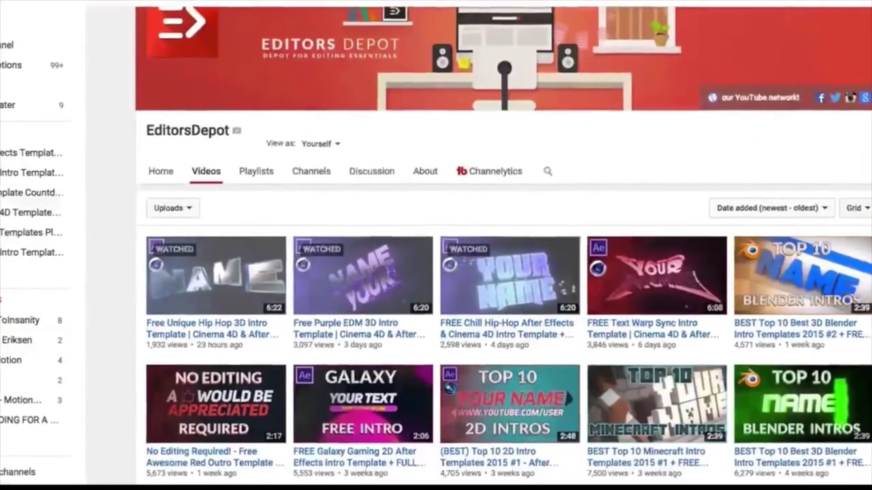
pyautogui.scroll(-4, 436, 290)
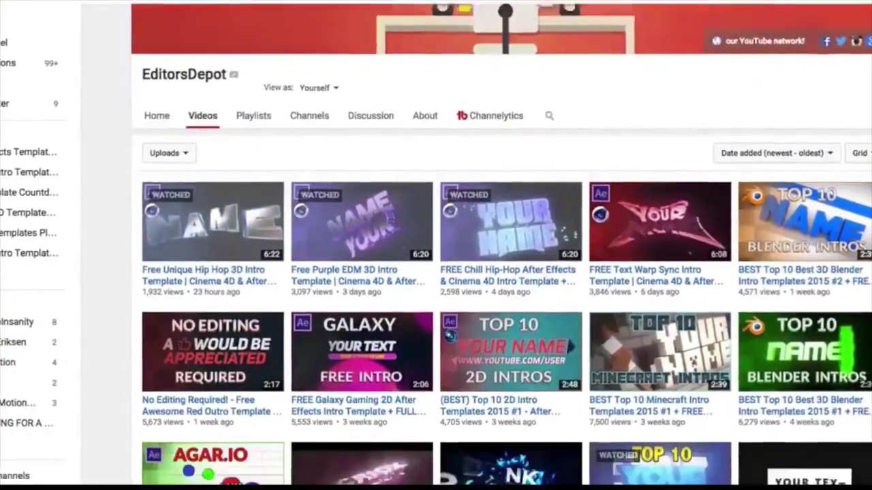
pyautogui.scroll(-2, 435, 273)
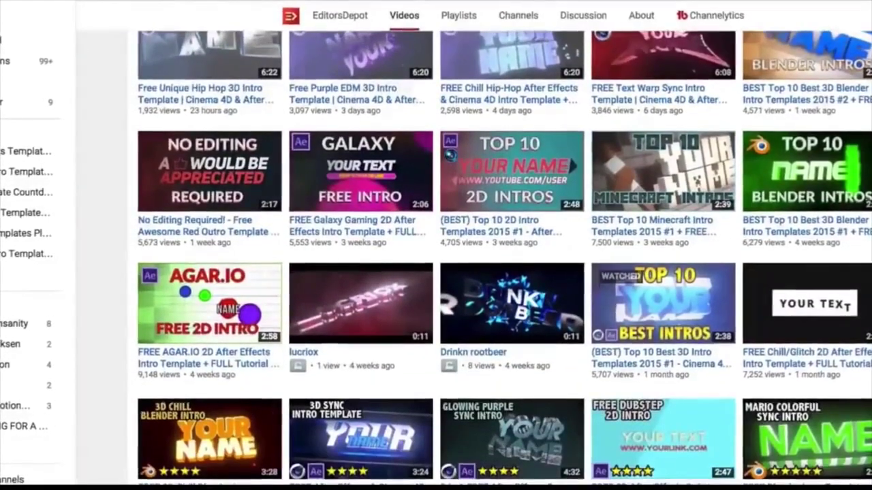
pyautogui.scroll(-6, 436, 272)
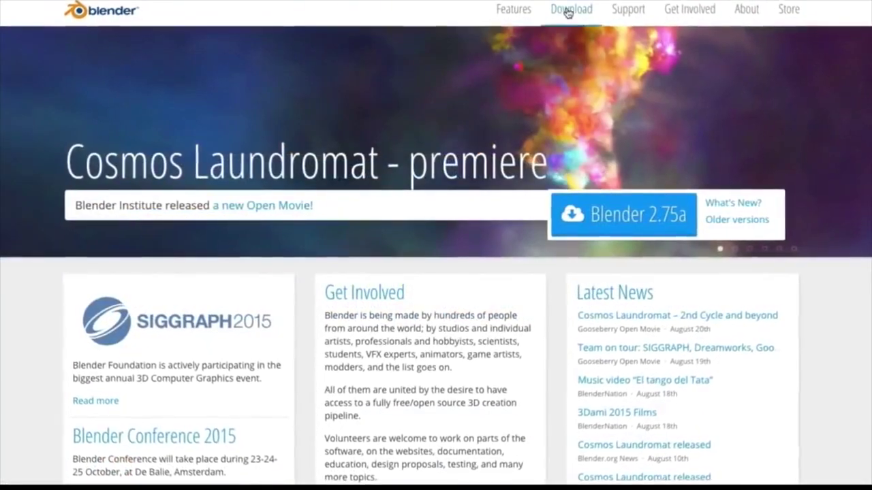
# Step: Save the Blender 2.75a Mac OSX .ZIP from the USA mirror to the Desktop
pyautogui.click(567, 11)
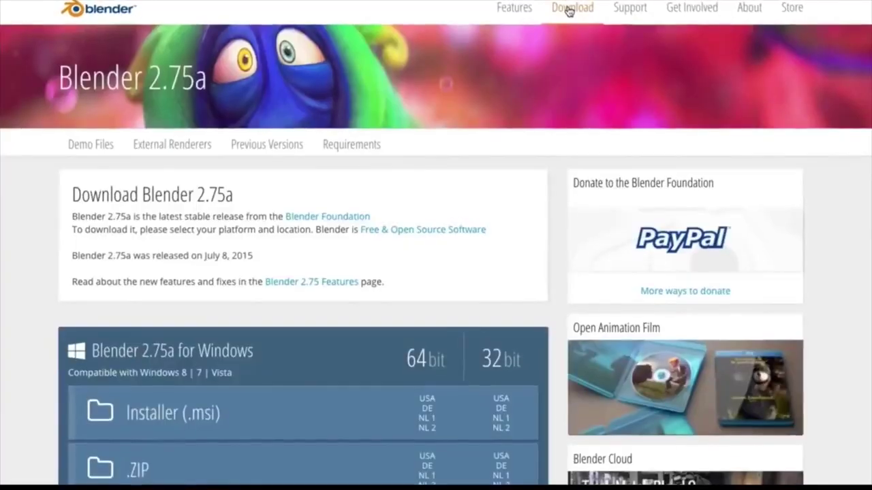
pyautogui.scroll(-5, 422, 229)
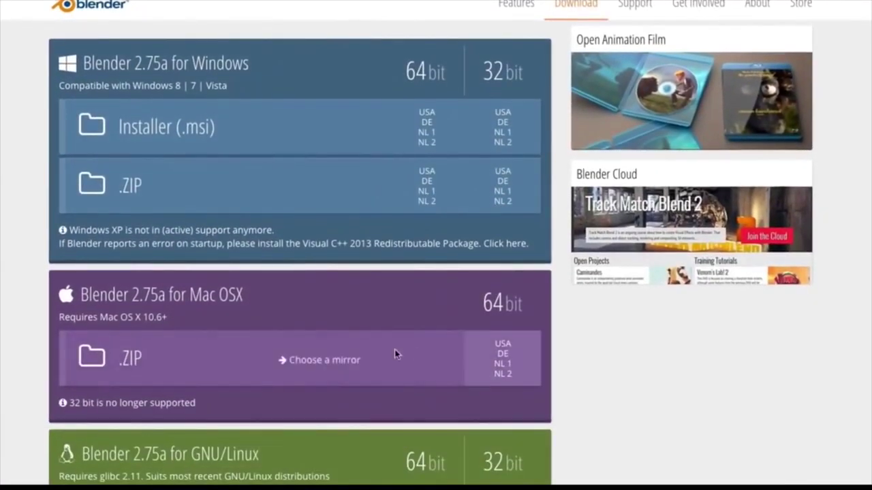
pyautogui.click(502, 344)
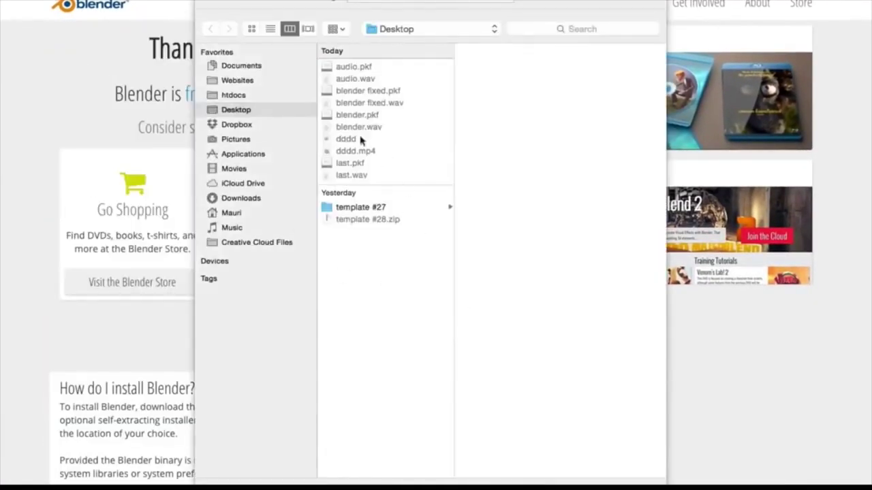
pyautogui.press('Return')
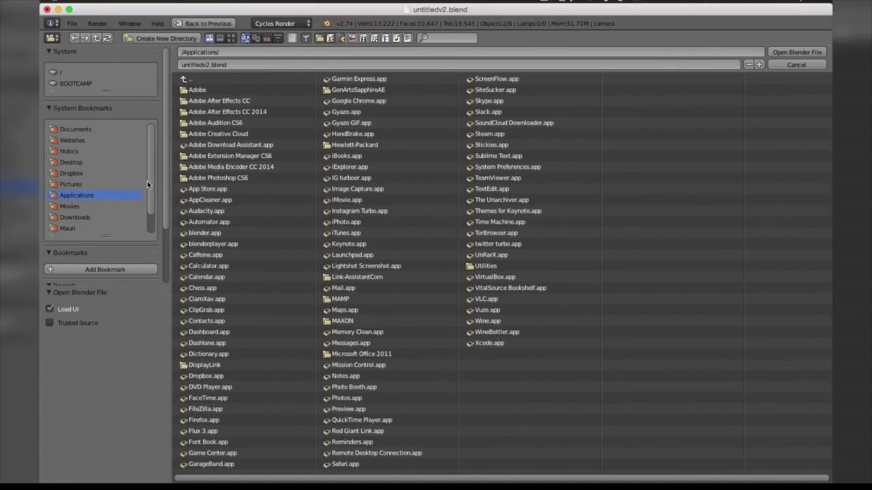
# Step: Open Desktop/template #27/untitledv2.blend with Load UI unchecked
pyautogui.click(72, 23)
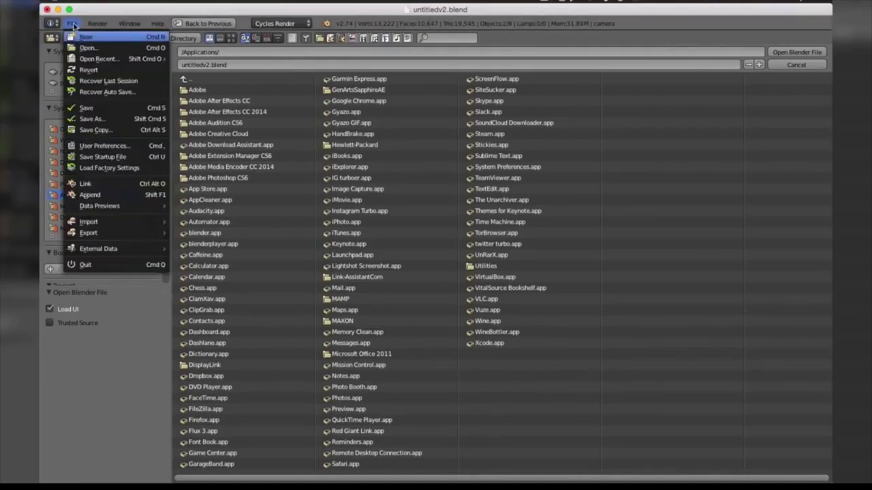
pyautogui.click(72, 23)
pyautogui.click(68, 162)
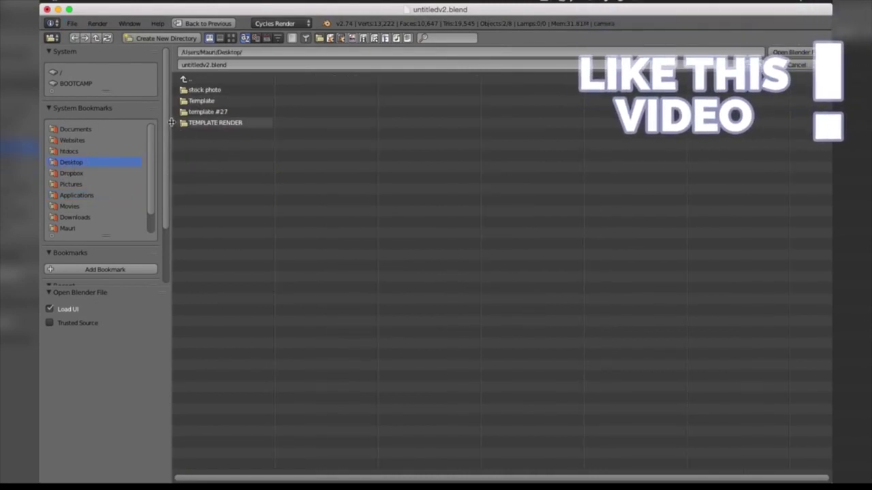
pyautogui.click(199, 112)
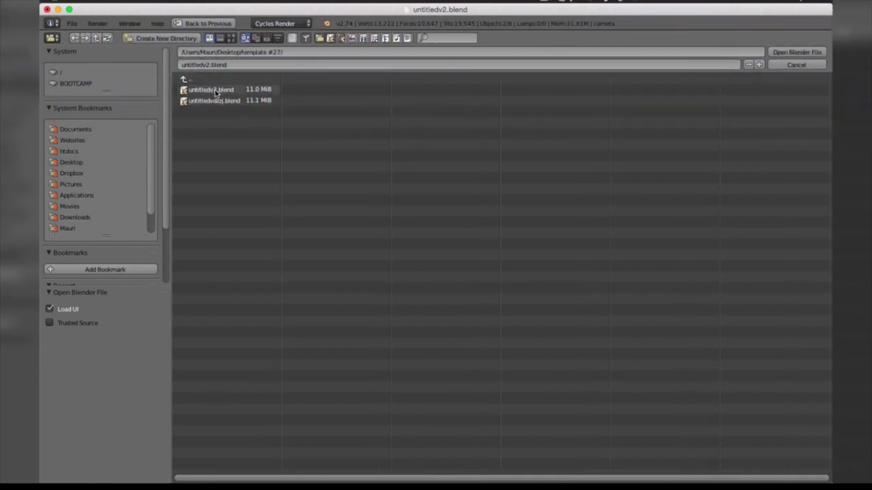
pyautogui.click(219, 91)
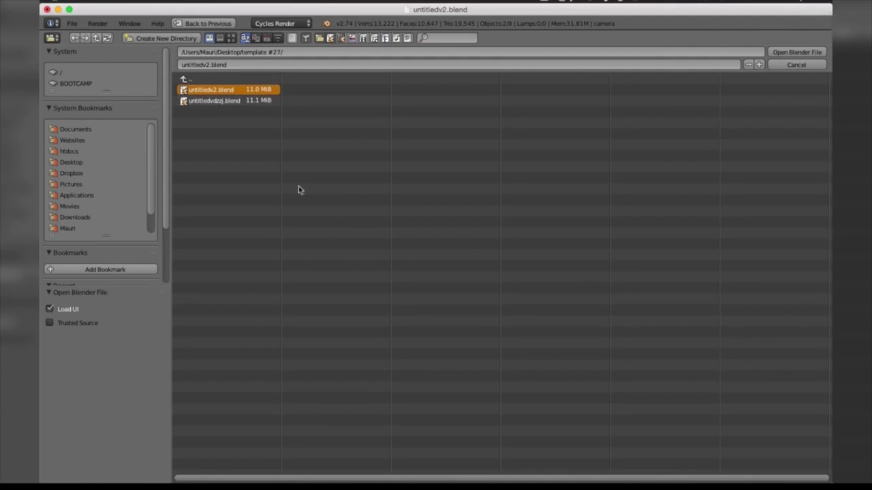
pyautogui.click(62, 311)
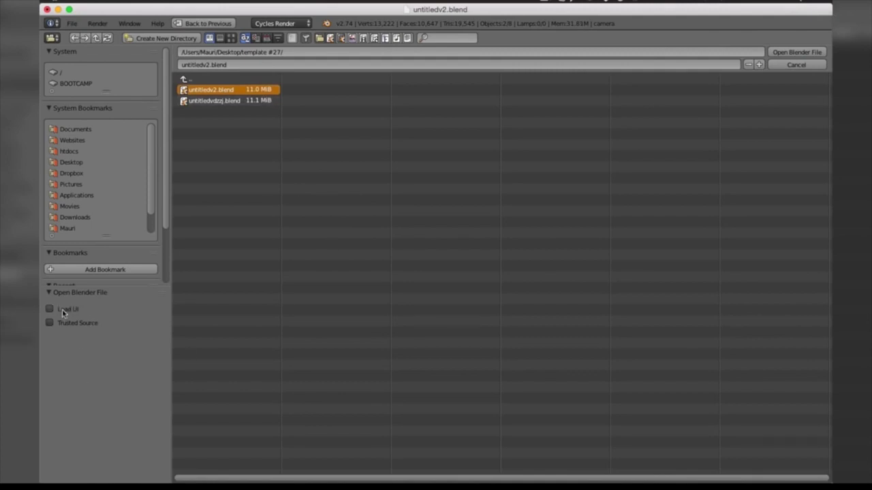
pyautogui.click(785, 51)
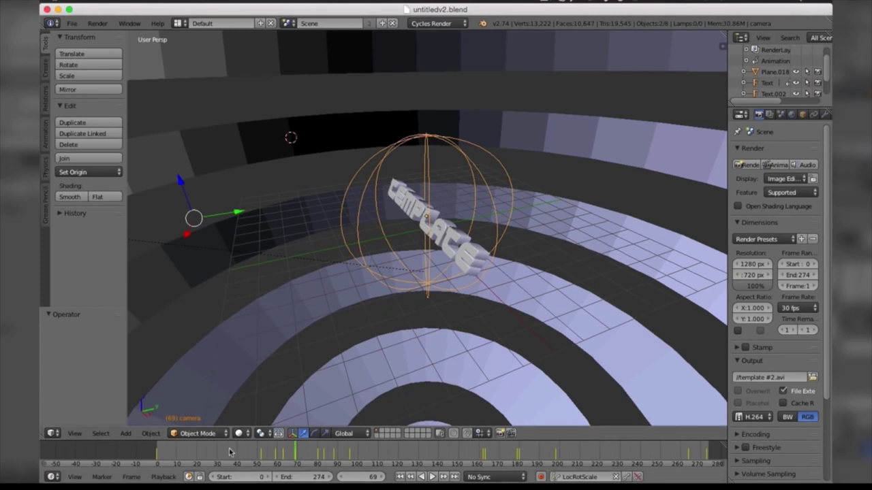
# Step: Edit the Text object, replacing its last letters with D
pyautogui.rightClick(350, 228)
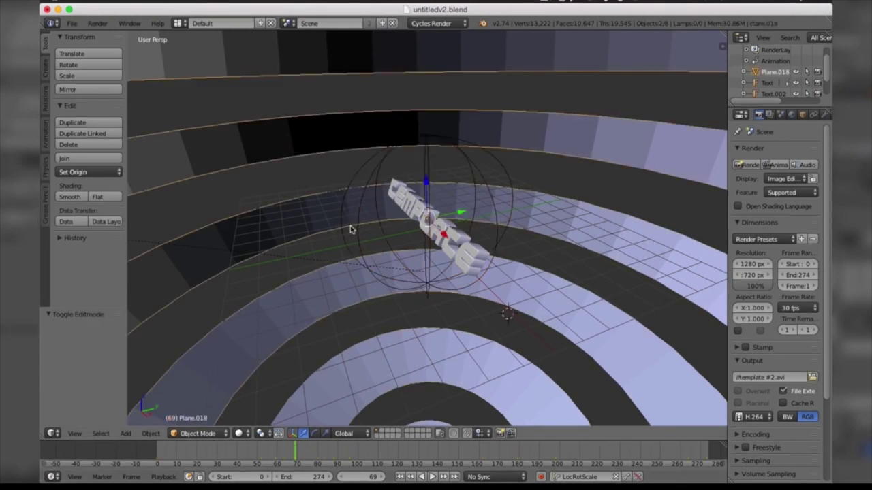
pyautogui.rightClick(459, 260)
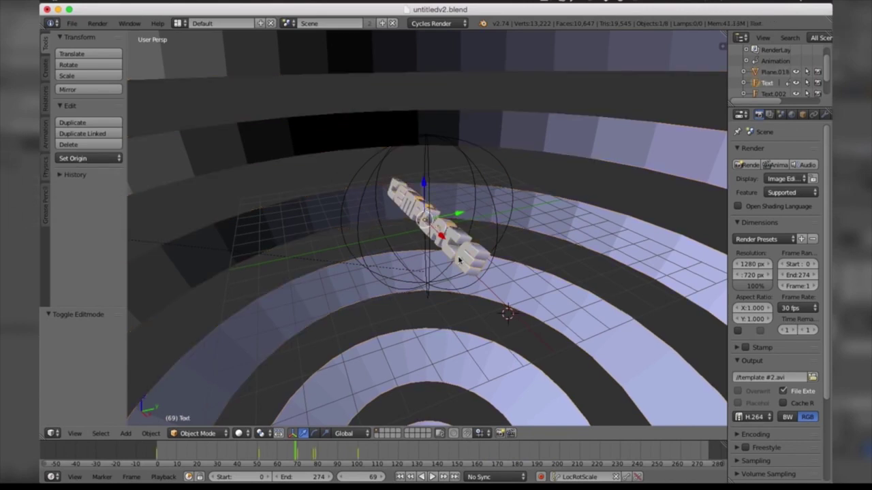
pyautogui.press('Tab')
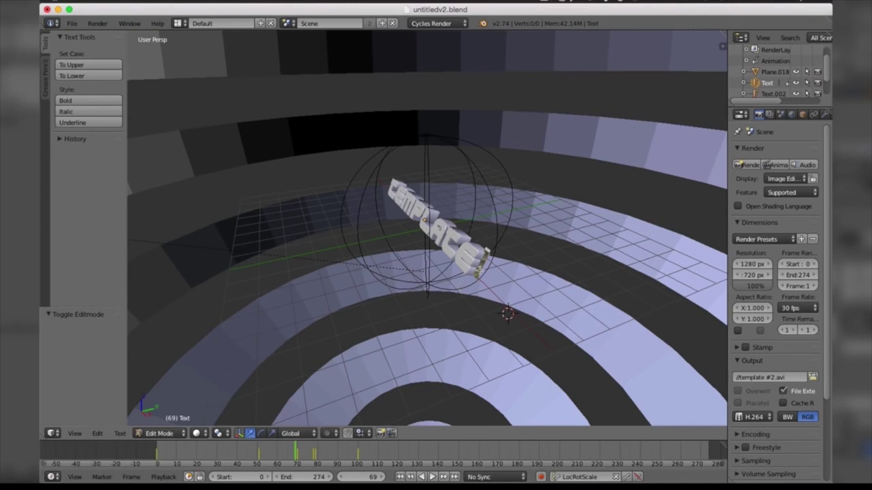
pyautogui.press('BackSpace')
pyautogui.press('BackSpace')
pyautogui.press('BackSpace')
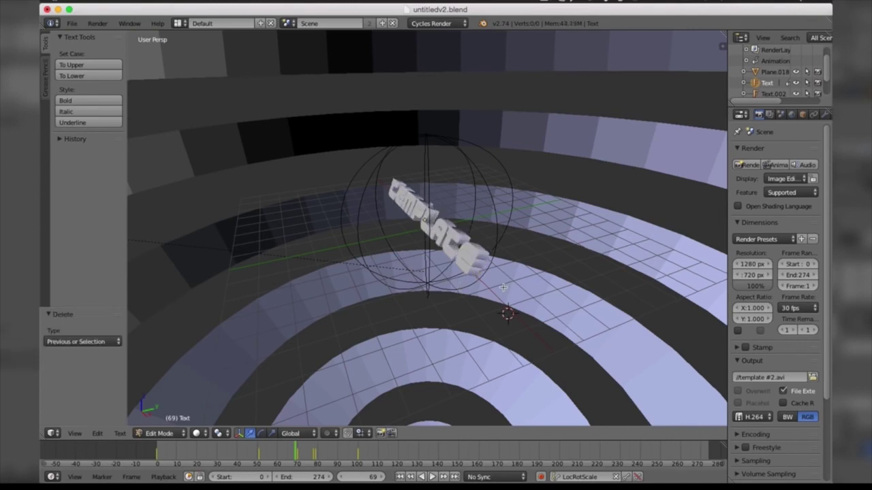
pyautogui.write('D')
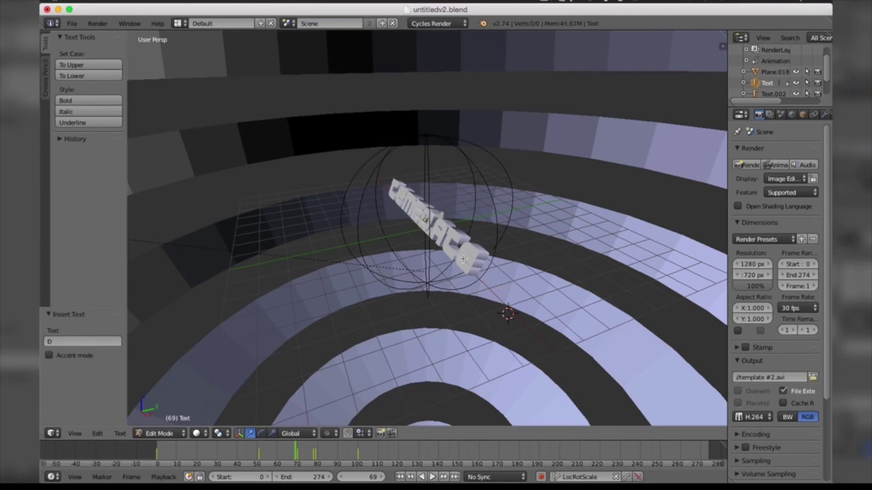
pyautogui.press('Tab')
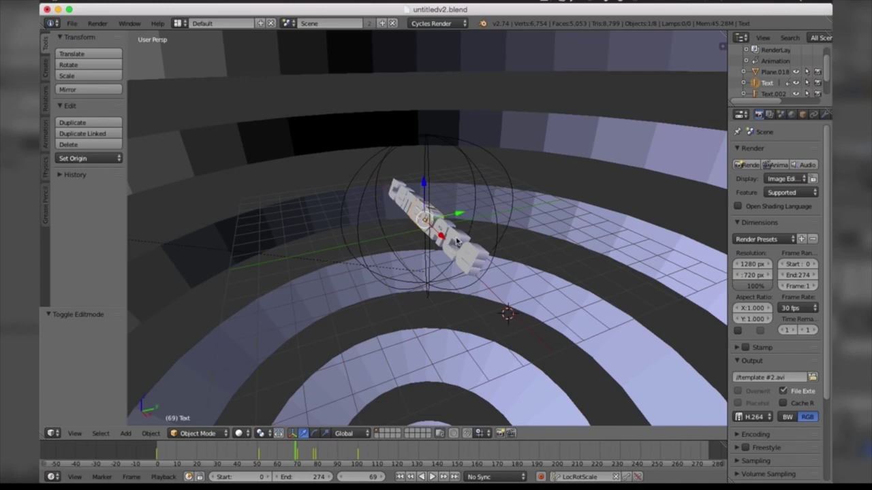
# Step: Reduce the Text.002 object's wording to the letter E
pyautogui.rightClick(458, 242)
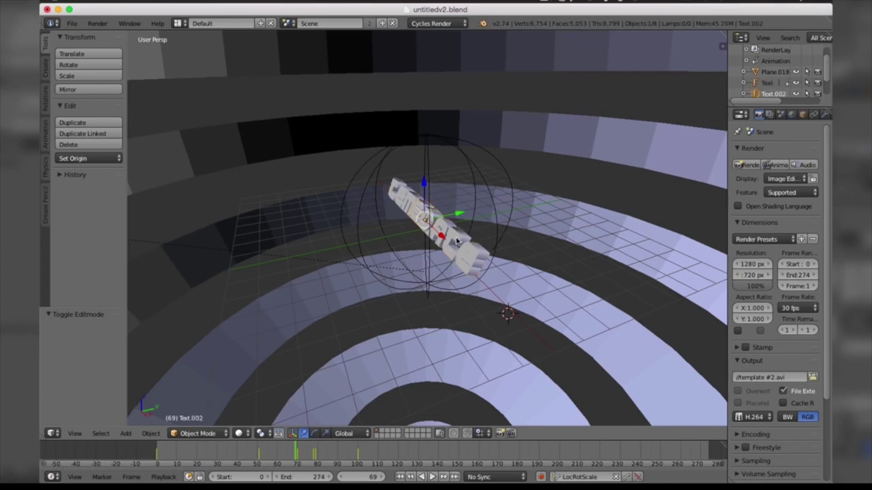
pyautogui.press('Tab')
pyautogui.press('BackSpace')
pyautogui.press('BackSpace')
pyautogui.press('BackSpace')
pyautogui.press('BackSpace')
pyautogui.press('BackSpace')
pyautogui.press('BackSpace')
pyautogui.press('BackSpace')
pyautogui.press('BackSpace')
pyautogui.press('BackSpace')
pyautogui.press('BackSpace')
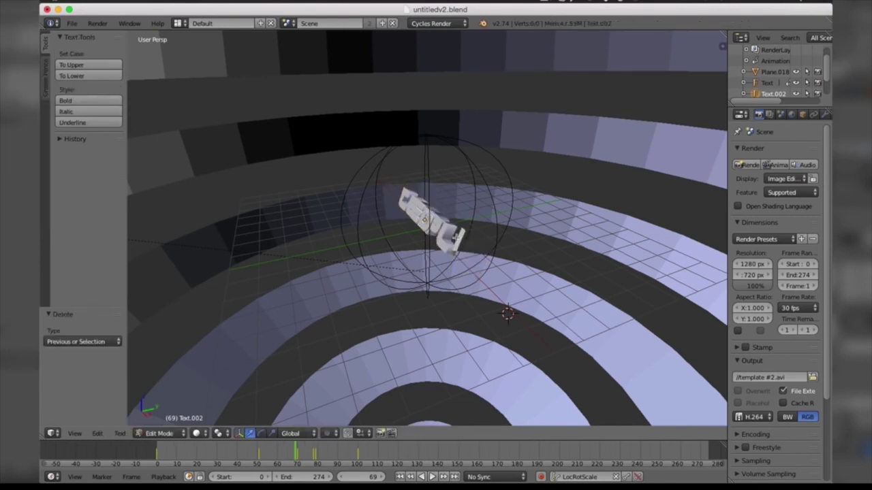
pyautogui.write('E')
pyautogui.press('Tab')
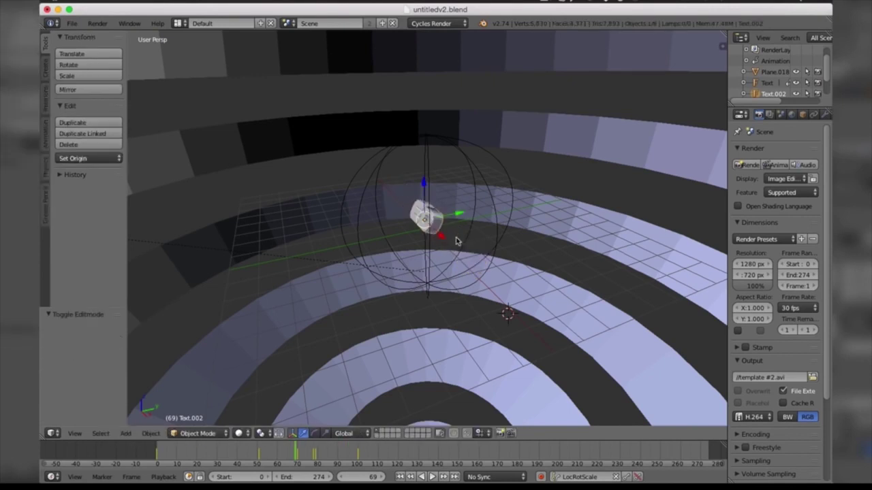
# Step: Unpack Text.002's embedded !PEPSI! regular font into the current directory
pyautogui.click(730, 149)
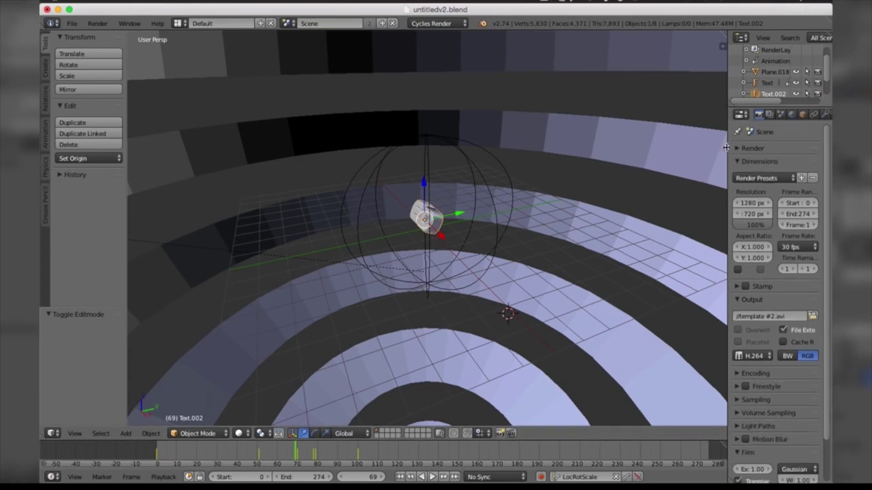
pyautogui.moveTo(726, 149); pyautogui.dragTo(653, 156)
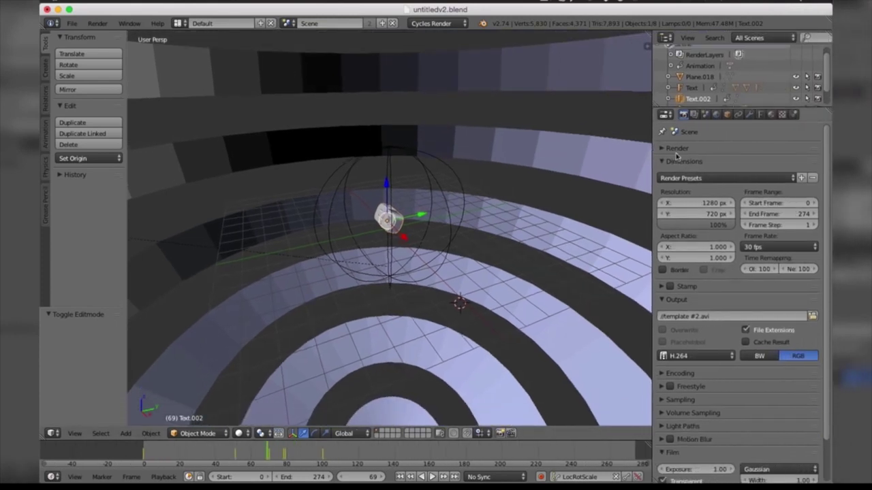
pyautogui.click(760, 115)
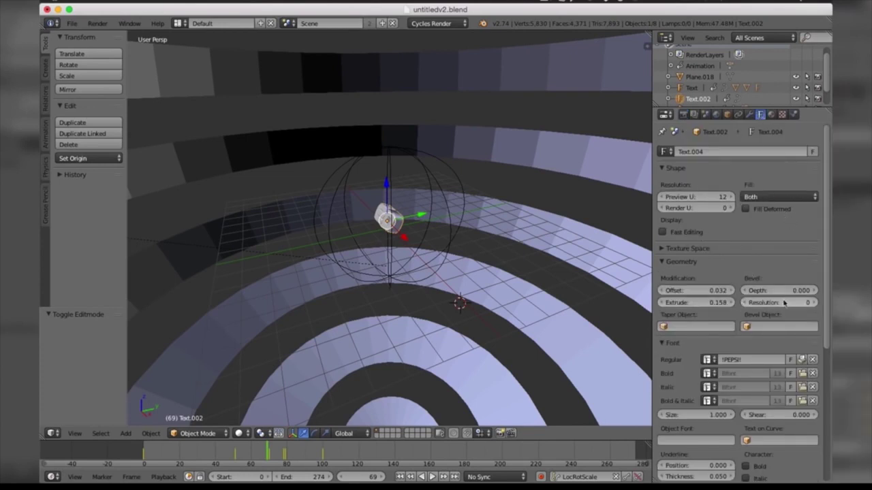
pyautogui.scroll(-2, 818, 276)
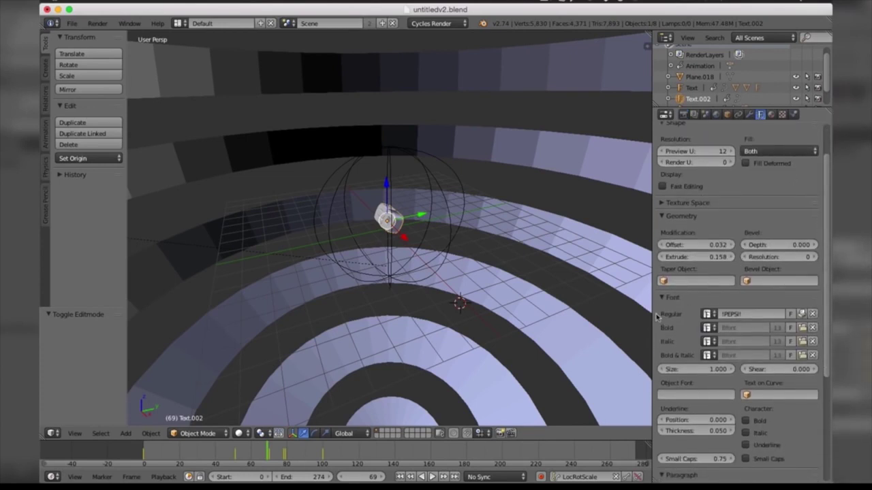
pyautogui.click(725, 314)
pyautogui.click(801, 314)
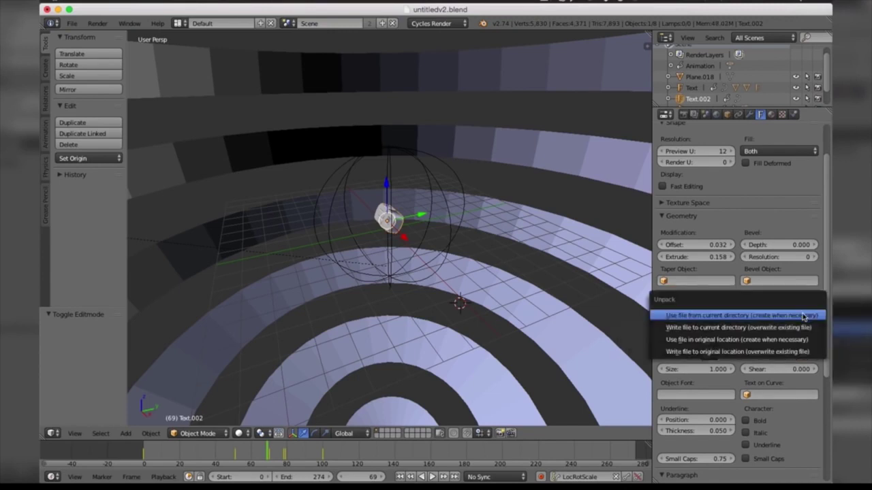
pyautogui.click(804, 316)
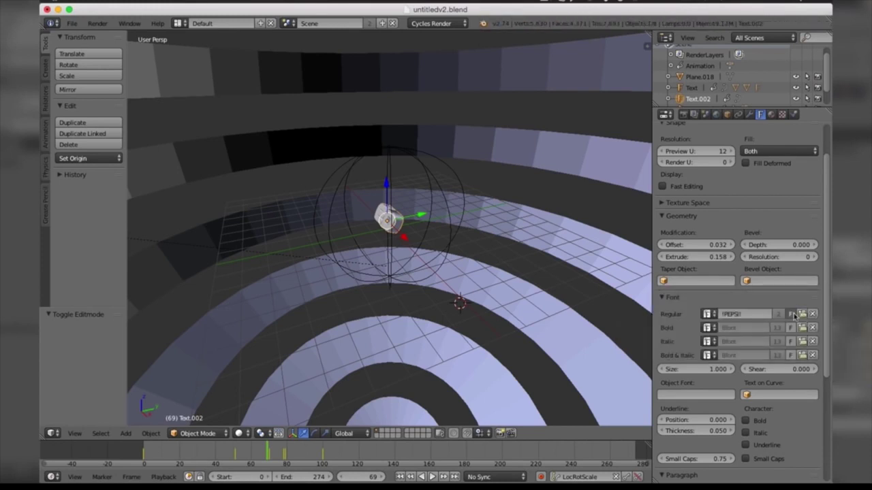
# Step: Load AmazDooMRight2.ttf from ~/Library/Fonts as Text.002's regular font
pyautogui.click(803, 314)
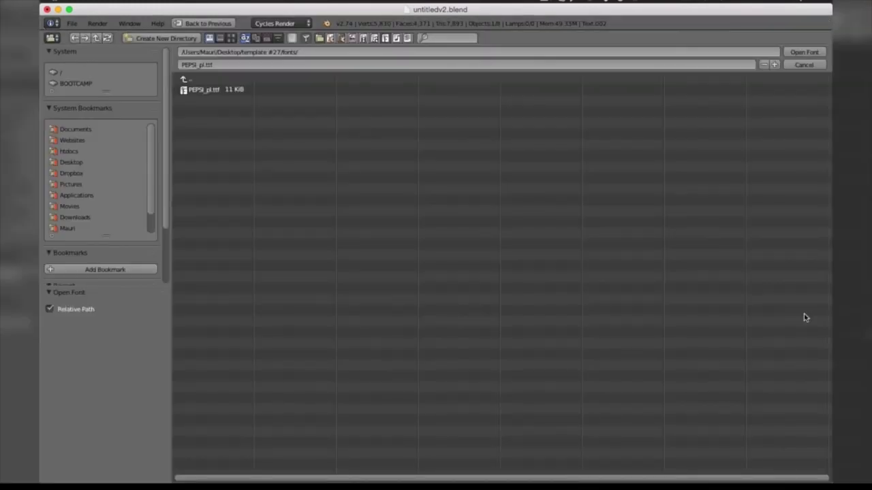
pyautogui.click(71, 162)
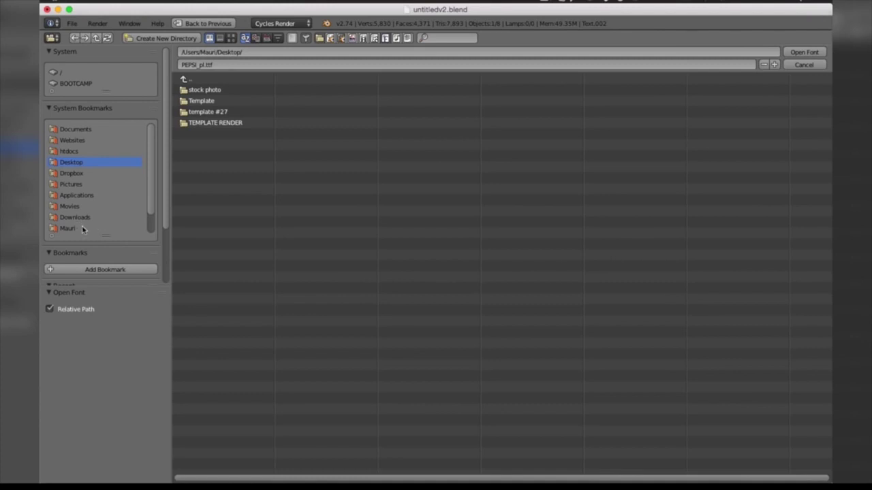
pyautogui.click(68, 228)
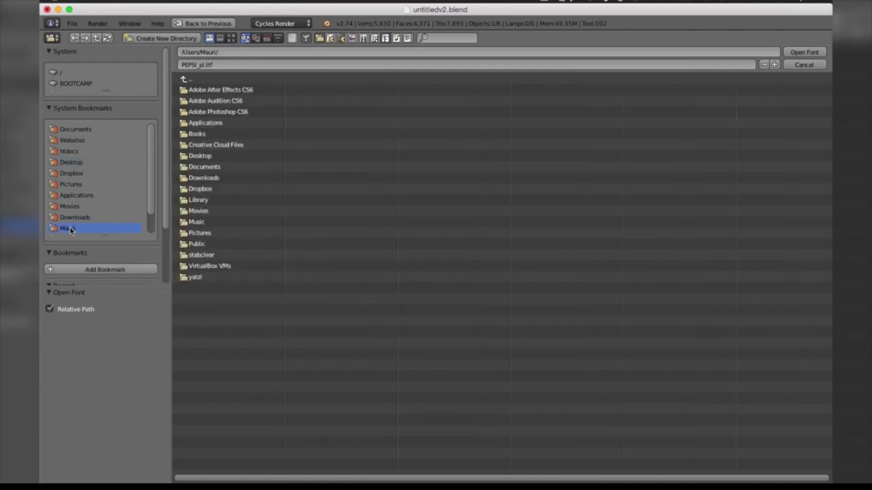
pyautogui.click(190, 201)
pyautogui.click(198, 332)
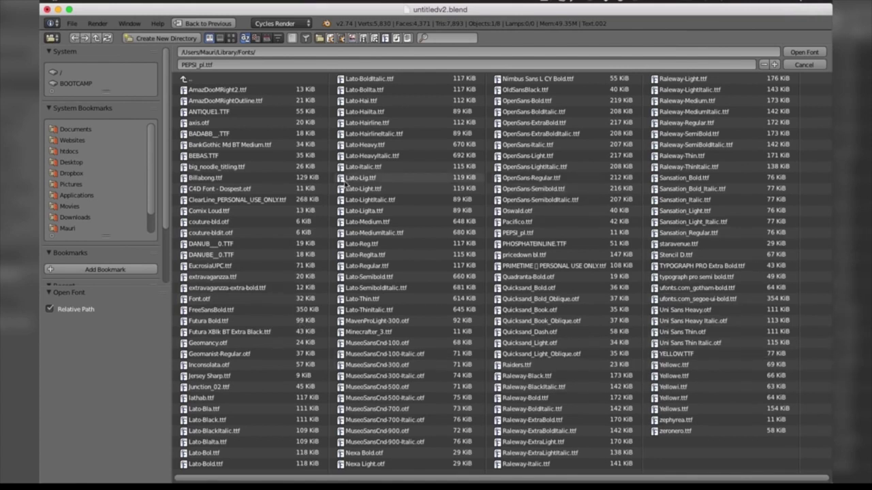
pyautogui.click(213, 91)
pyautogui.press('Return')
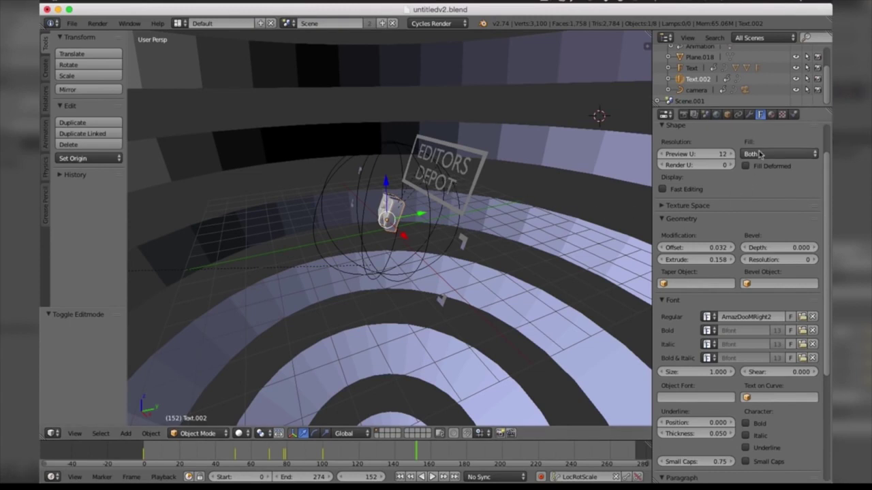
# Step: Inspect the materials of Text.002, Text and Plane.018 in the Material tab
pyautogui.click(771, 115)
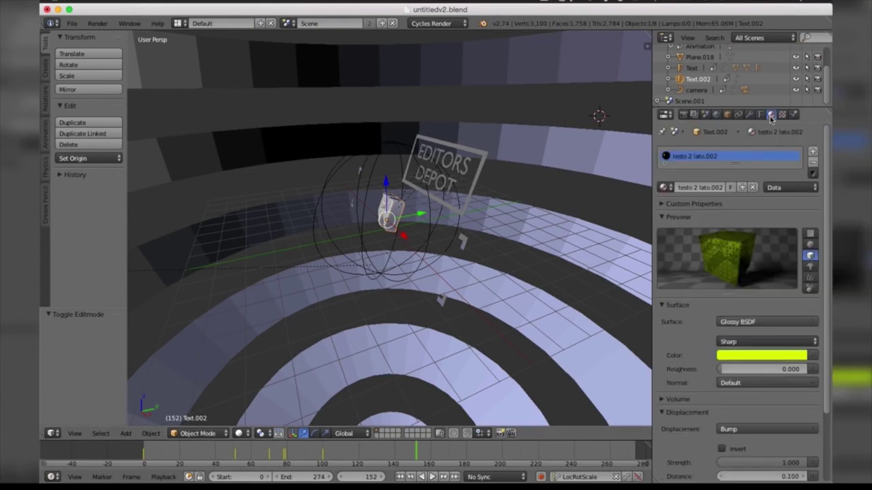
pyautogui.scroll(-3, 827, 208)
pyautogui.scroll(3, 829, 202)
pyautogui.click(691, 68)
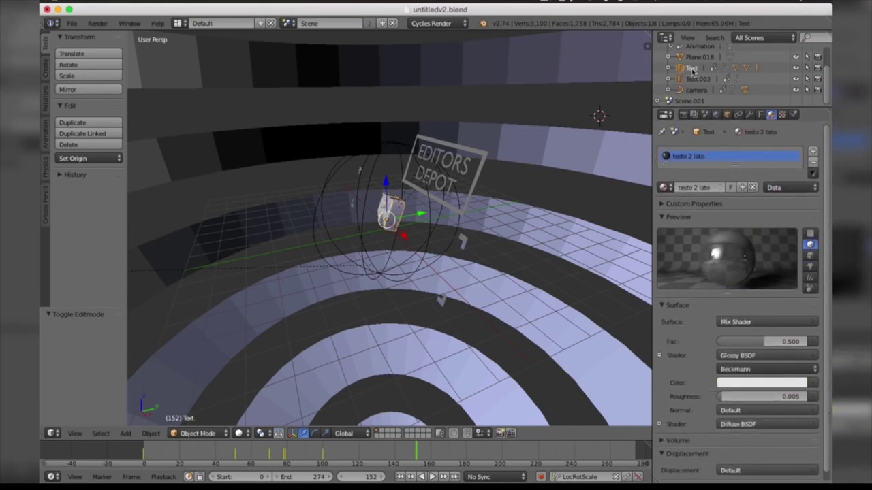
pyautogui.click(692, 79)
pyautogui.click(692, 58)
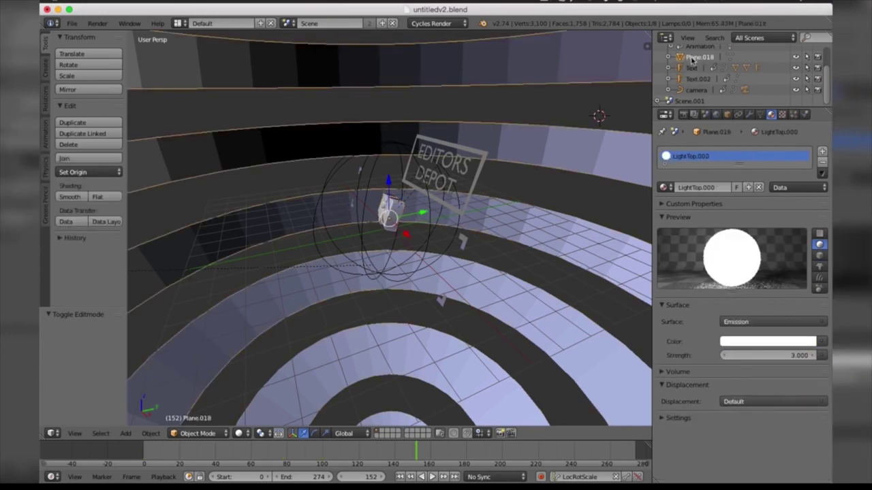
pyautogui.click(692, 68)
# Step: Make Text.002's glossy material testo 2 lato.002 blue (R 0, G 0.516, B 1)
pyautogui.click(691, 80)
pyautogui.click(693, 90)
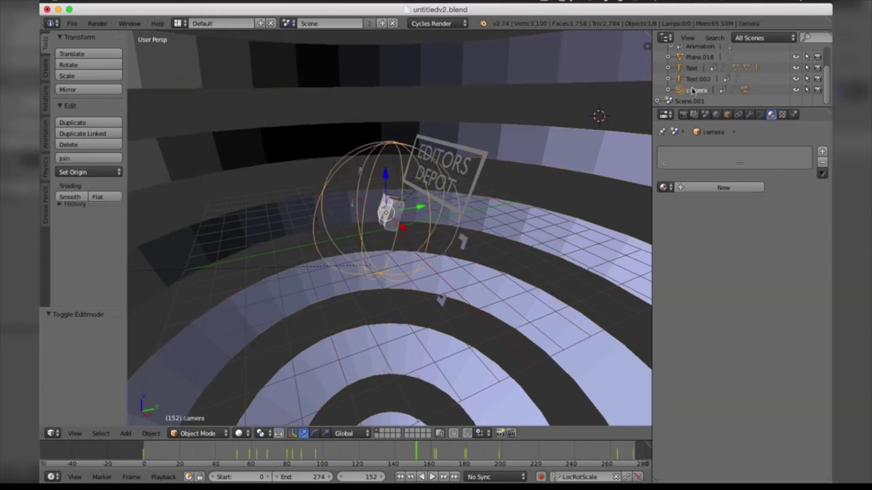
pyautogui.click(692, 79)
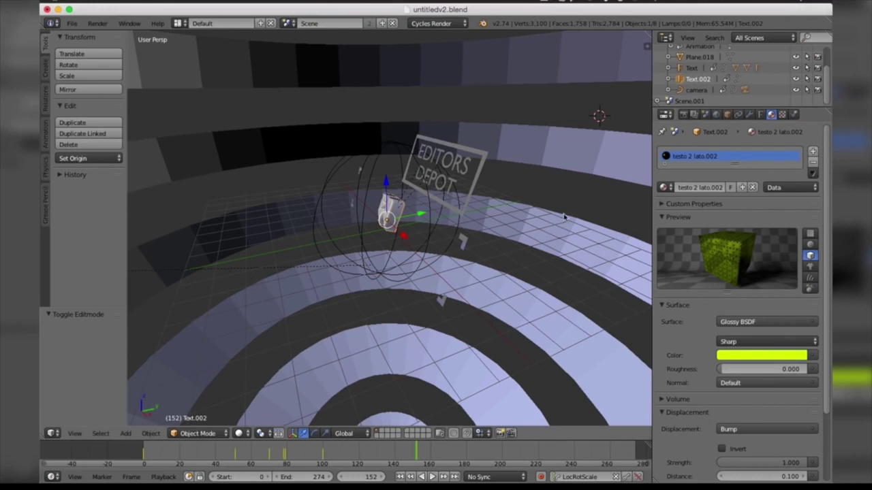
pyautogui.click(753, 357)
pyautogui.moveTo(765, 232)
pyautogui.mouseDown()
pyautogui.moveTo(788, 224)
pyautogui.moveTo(768, 201)
pyautogui.mouseUp()
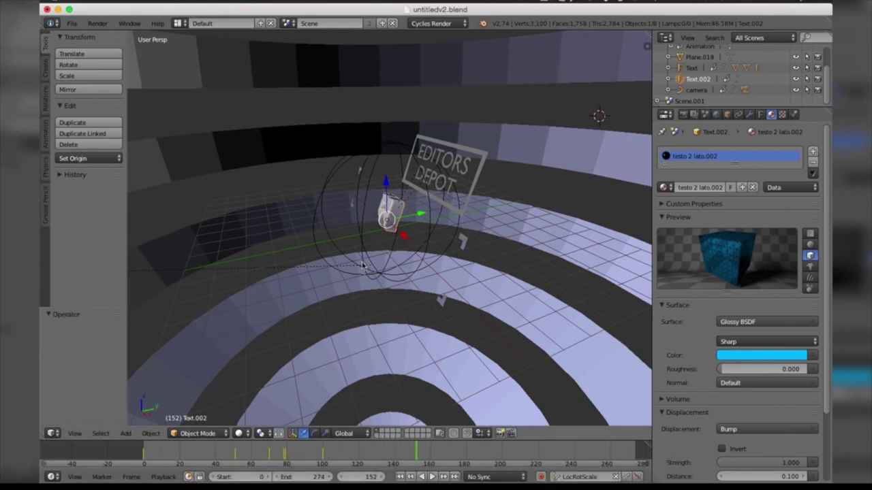
# Step: Set the render output path to //../template on the Desktop
pyautogui.click(682, 115)
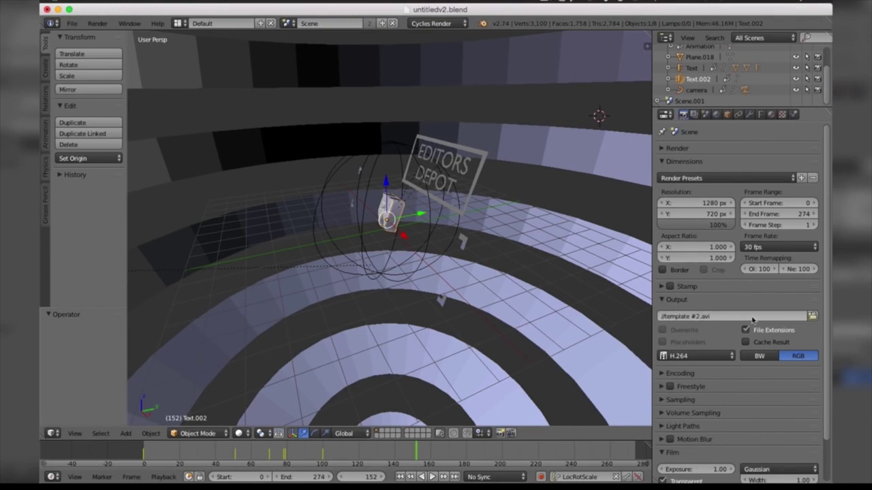
pyautogui.click(813, 317)
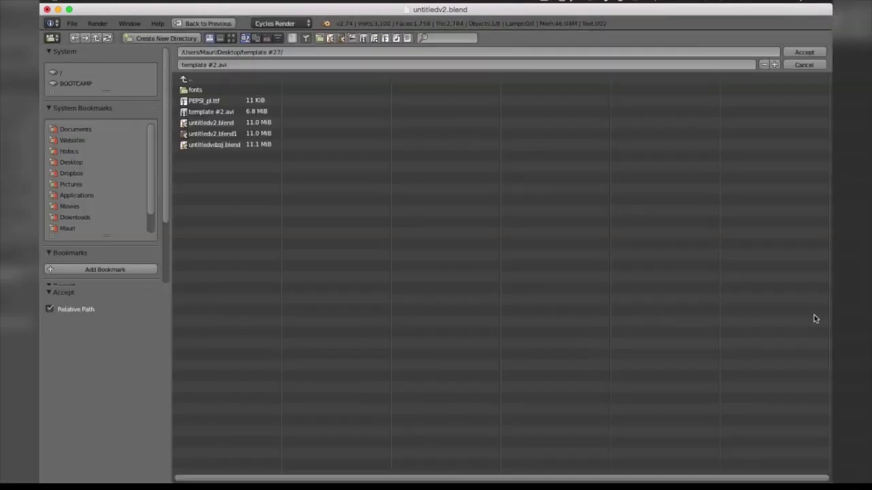
pyautogui.click(71, 163)
pyautogui.click(182, 65)
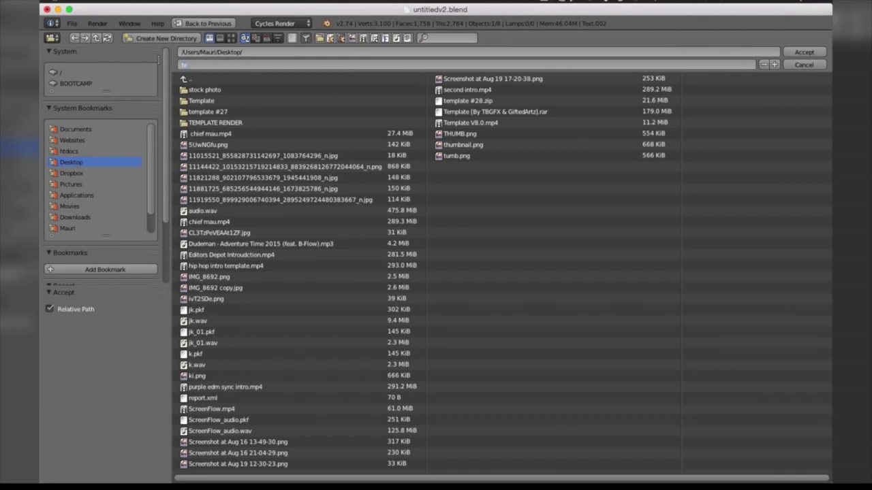
pyautogui.press('Return')
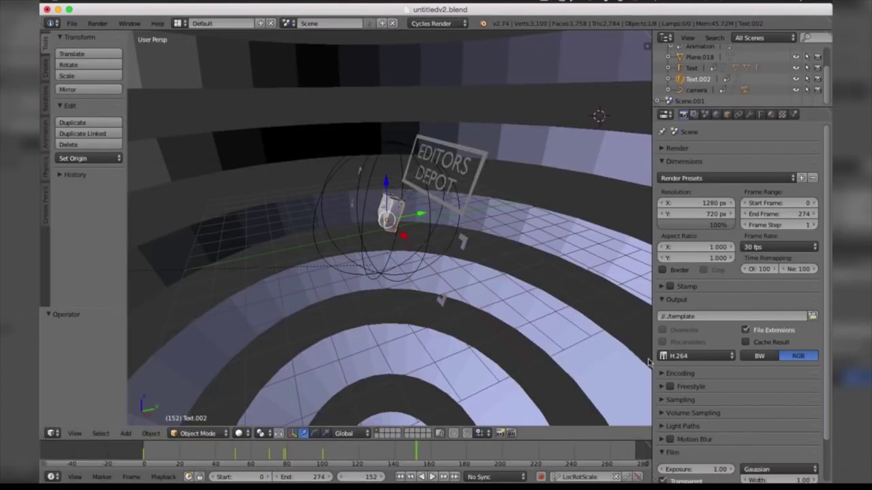
# Step: Open the encoding settings and set the container to H.264
pyautogui.click(681, 357)
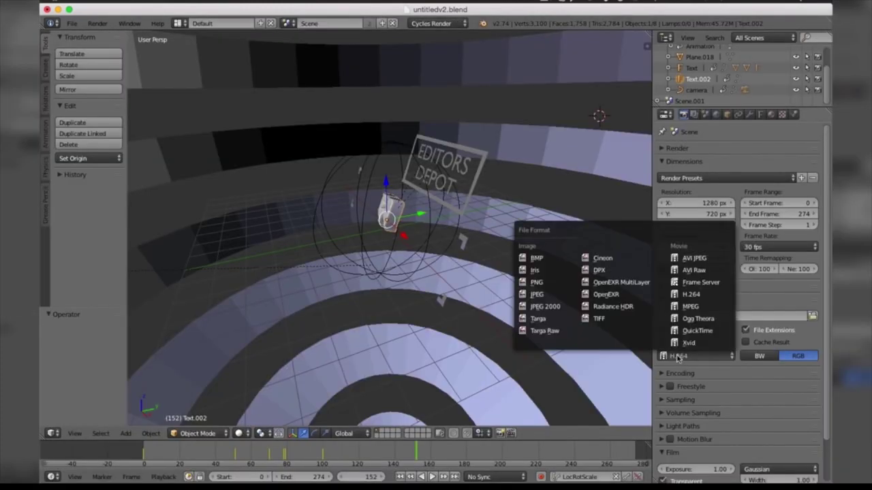
pyautogui.click(684, 298)
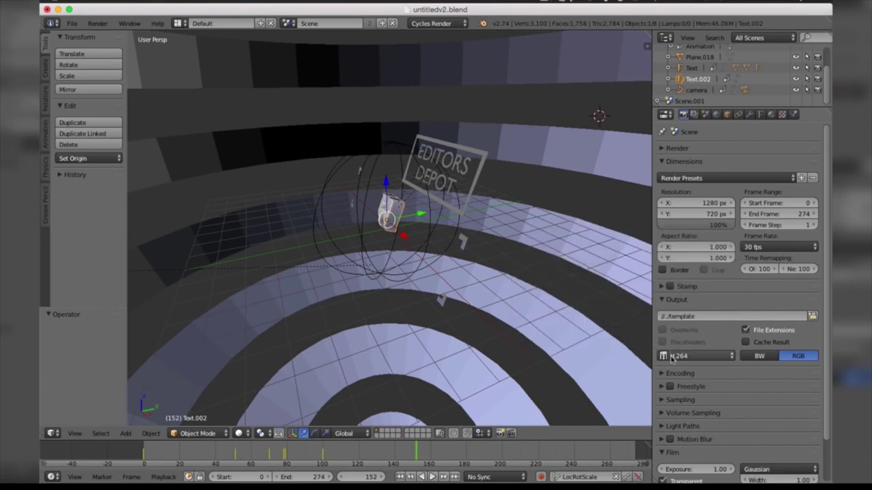
pyautogui.click(661, 374)
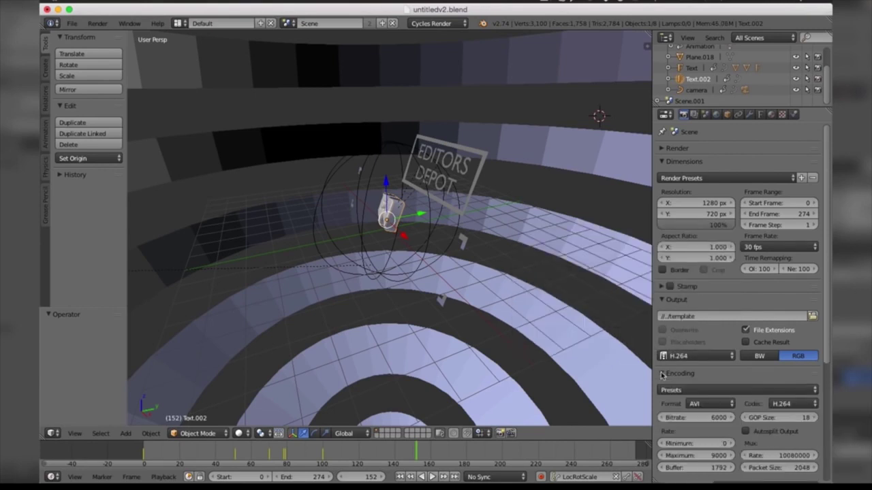
pyautogui.click(700, 405)
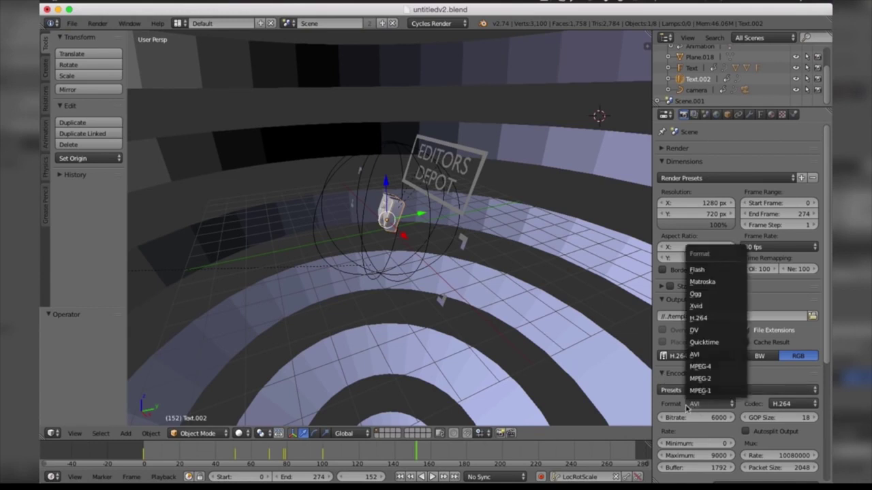
pyautogui.click(702, 319)
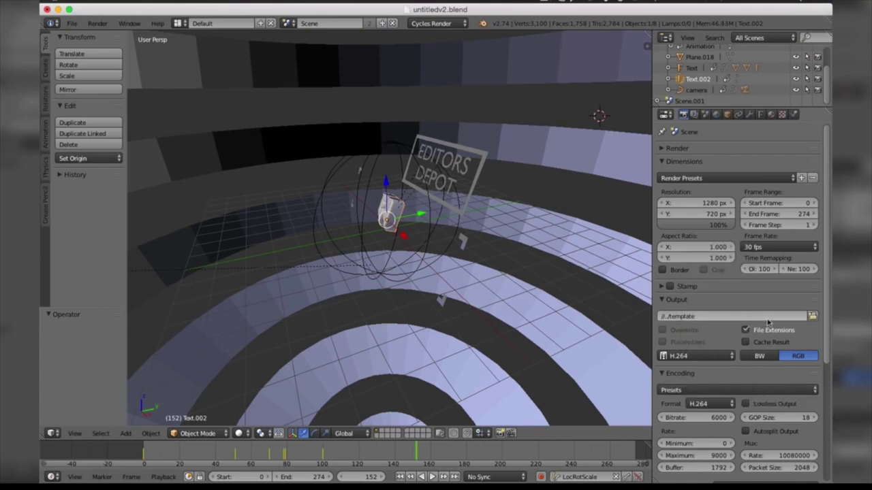
pyautogui.moveTo(827, 313); pyautogui.dragTo(826, 387)
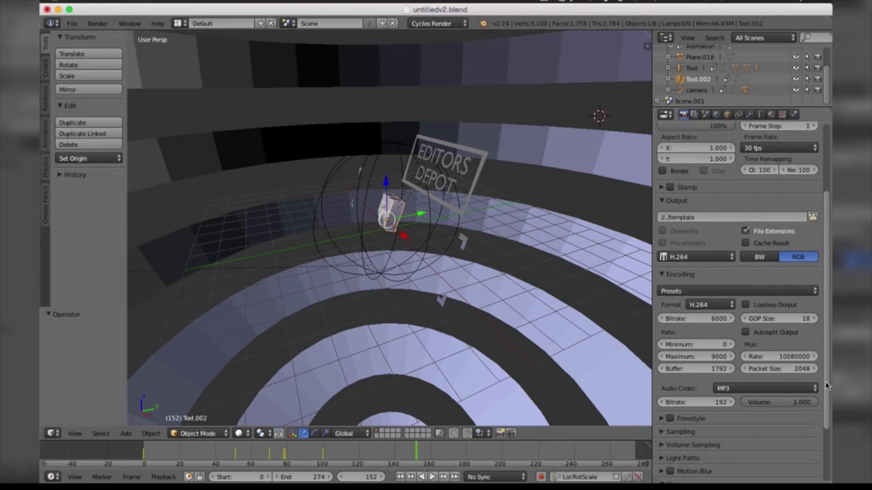
# Step: Switch the output format to QuickTime with JPEG video at 86% quality
pyautogui.click(710, 258)
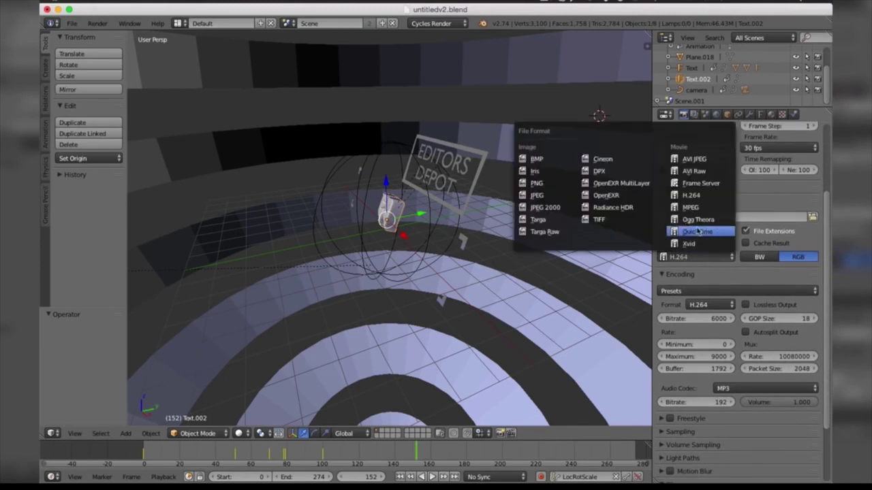
pyautogui.click(698, 231)
pyautogui.click(726, 263)
pyautogui.click(710, 258)
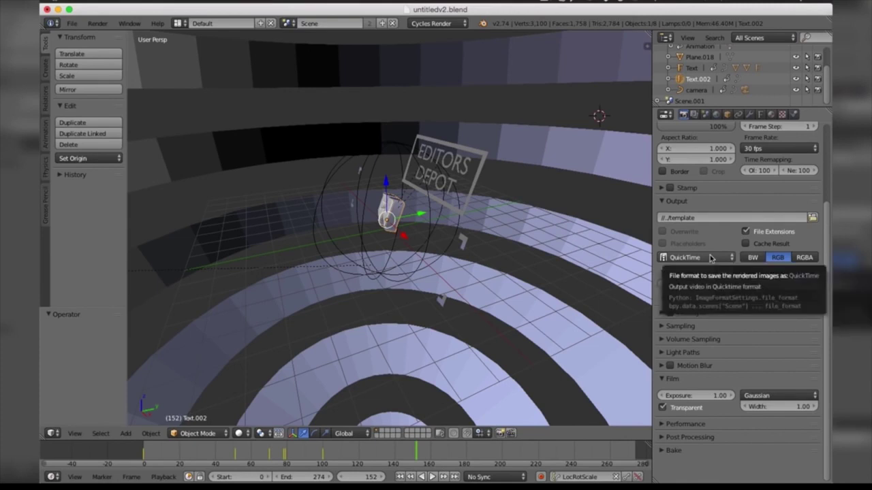
pyautogui.click(710, 258)
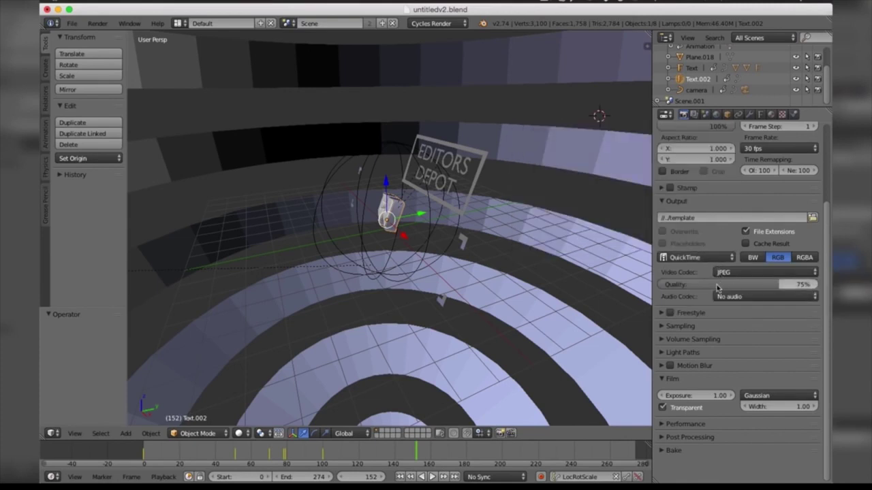
pyautogui.moveTo(716, 287); pyautogui.dragTo(737, 286)
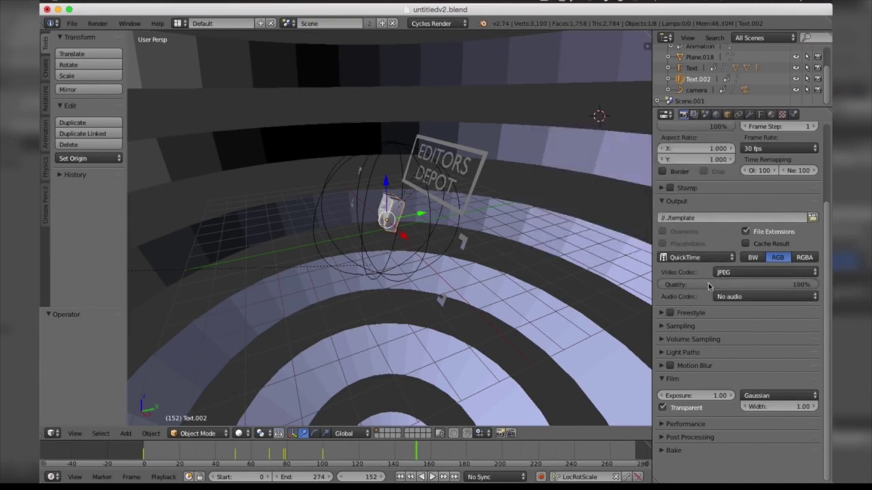
pyautogui.scroll(2, 722, 272)
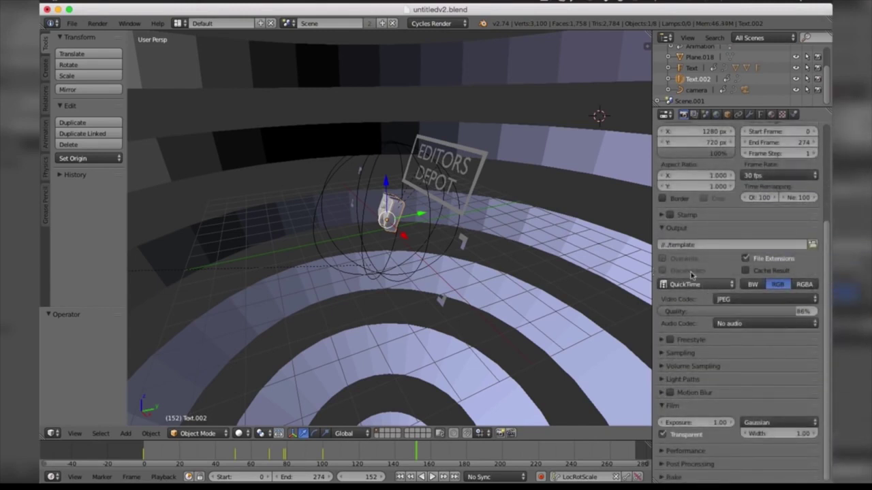
pyautogui.click(97, 23)
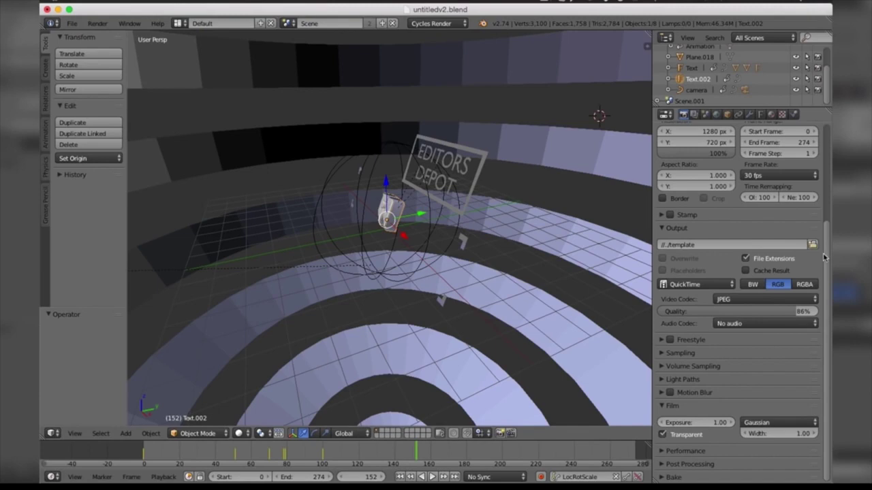
pyautogui.moveTo(827, 254); pyautogui.dragTo(827, 184)
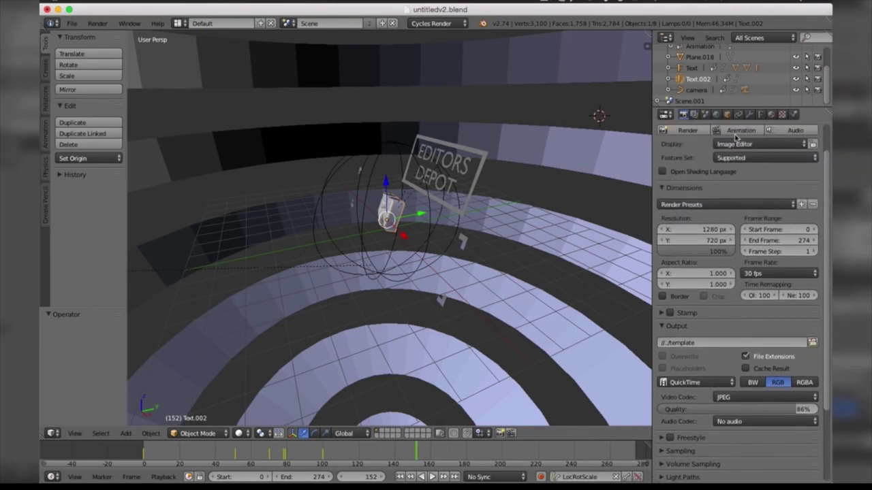